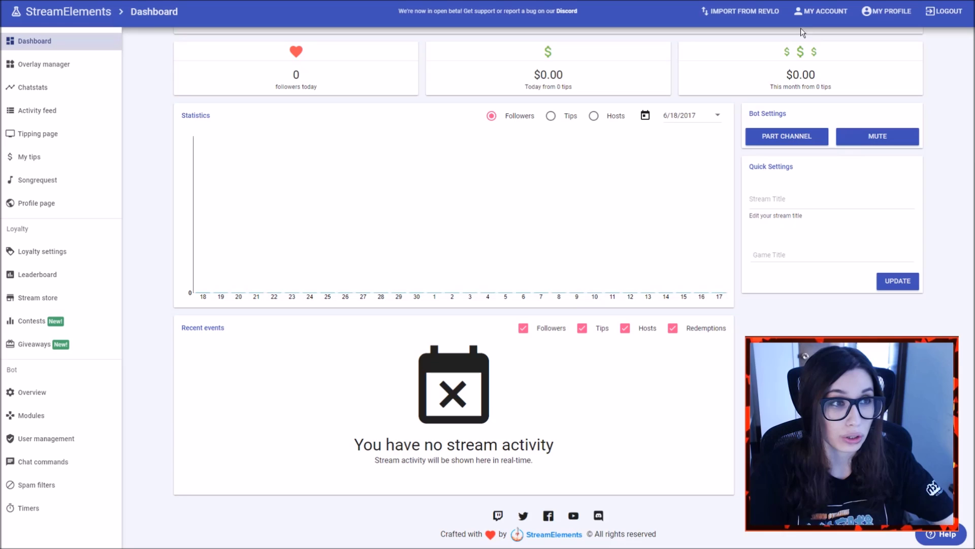
- Go to My Account's Integrations & Imports tab listing the import tools
{"action": "left_click", "coordinate": [821, 11]}
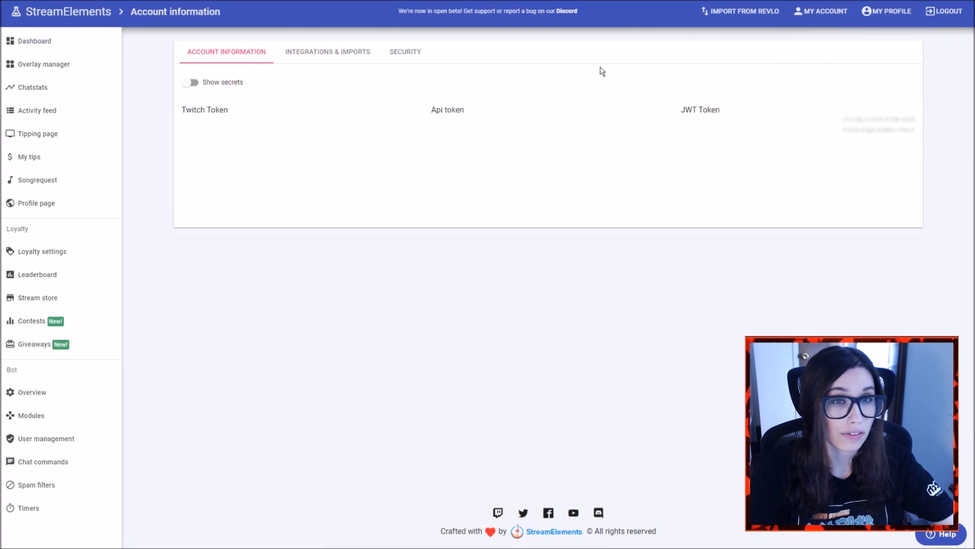
{"action": "left_click", "coordinate": [322, 60]}
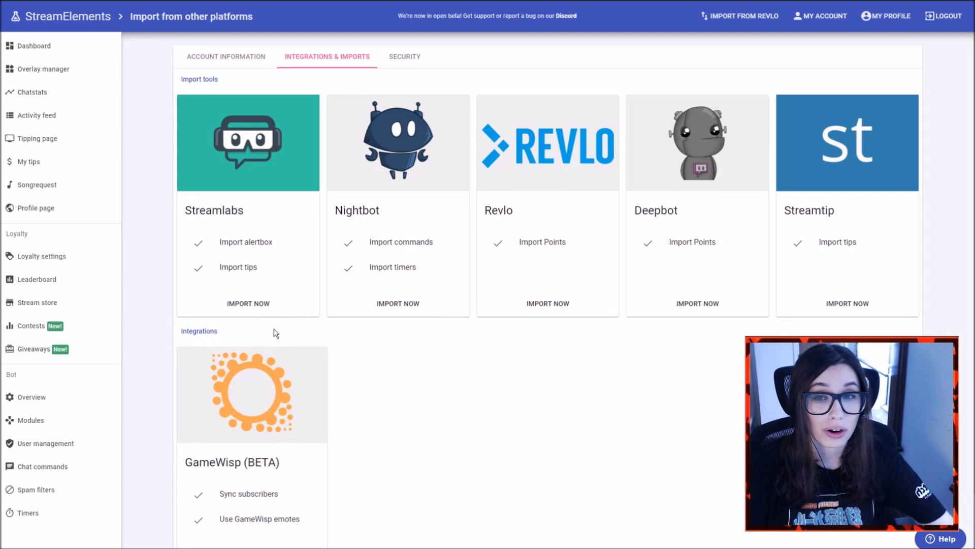
- Authorize Streamlabs access and import both its alertbox and tips into StreamElements
{"action": "left_click", "coordinate": [285, 311]}
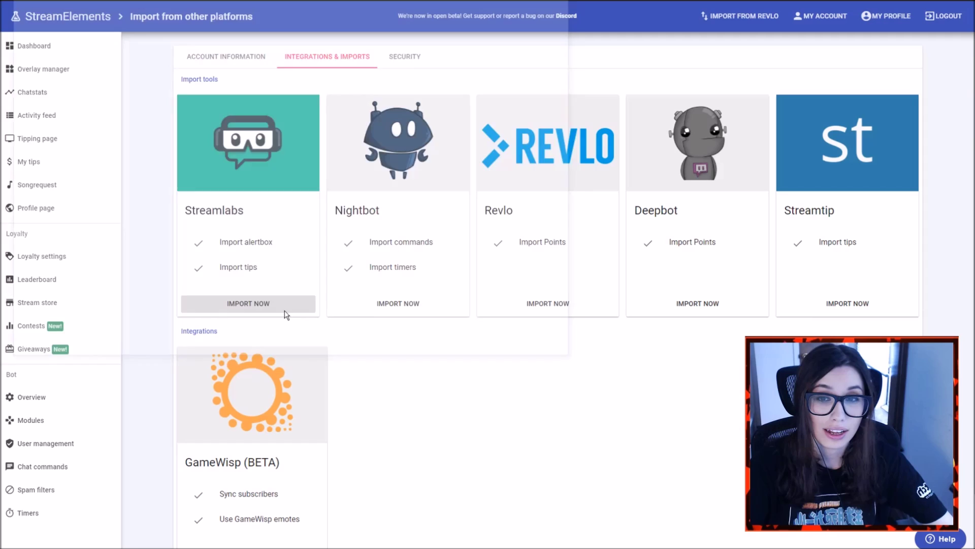
{"action": "scroll", "coordinate": [412, 239], "scroll_direction": "down", "scroll_amount": 2}
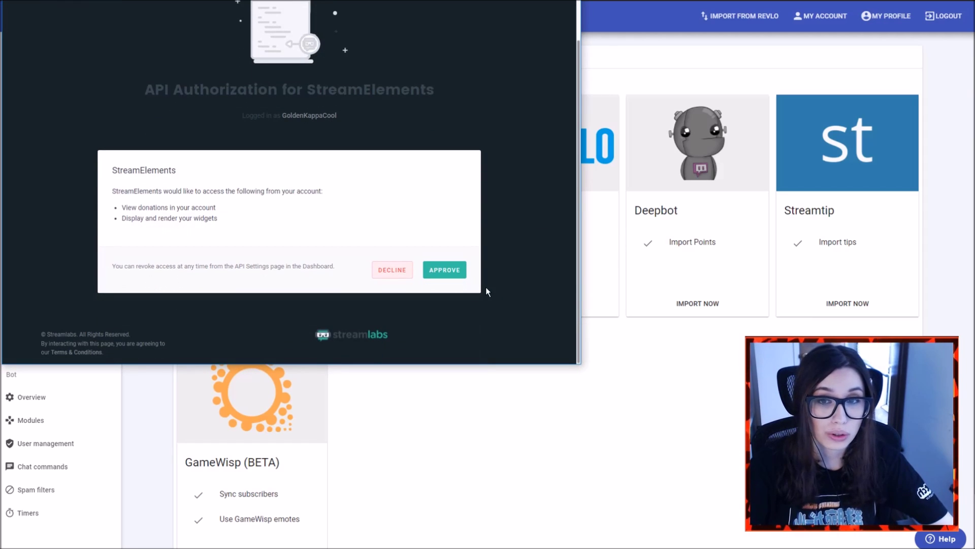
{"action": "left_click", "coordinate": [441, 273]}
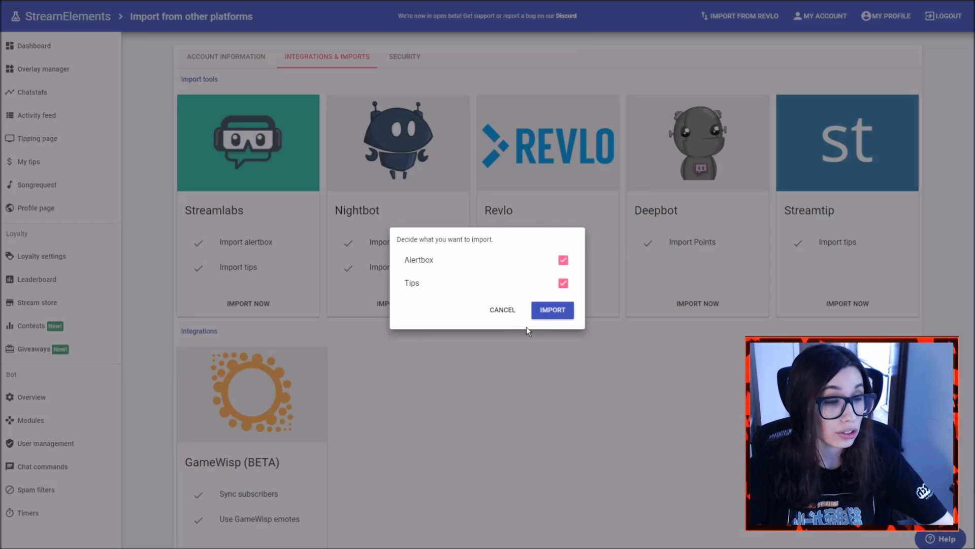
{"action": "left_click", "coordinate": [550, 314]}
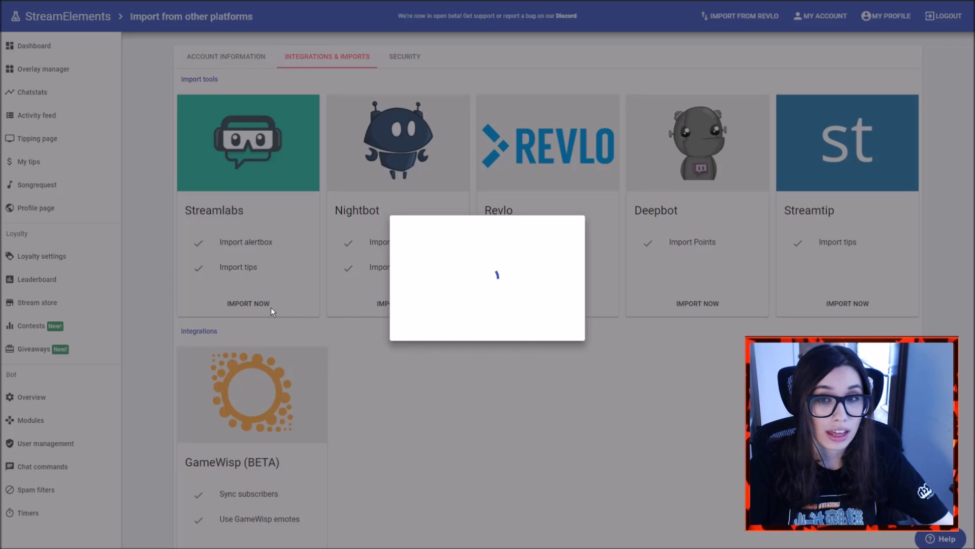
{"action": "left_click", "coordinate": [482, 298]}
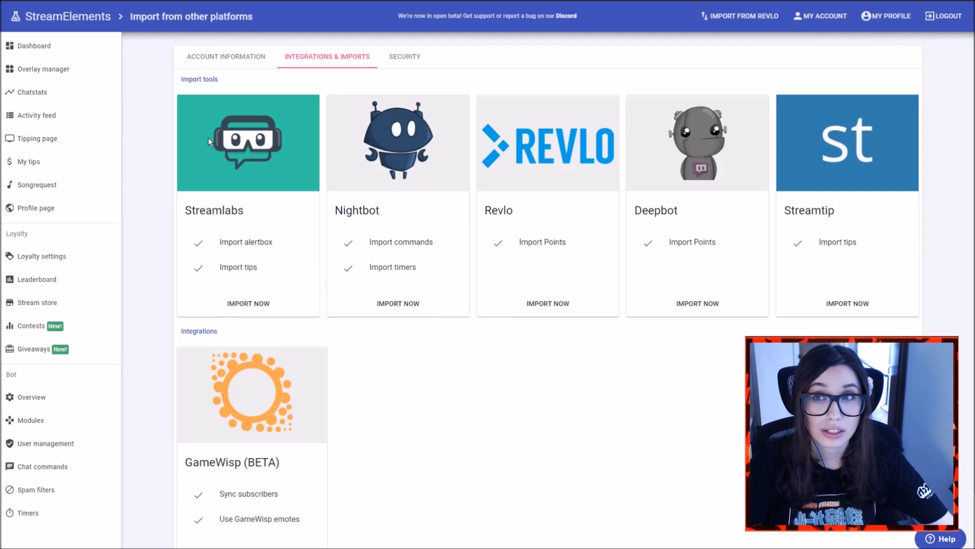
{"action": "left_click", "coordinate": [68, 70]}
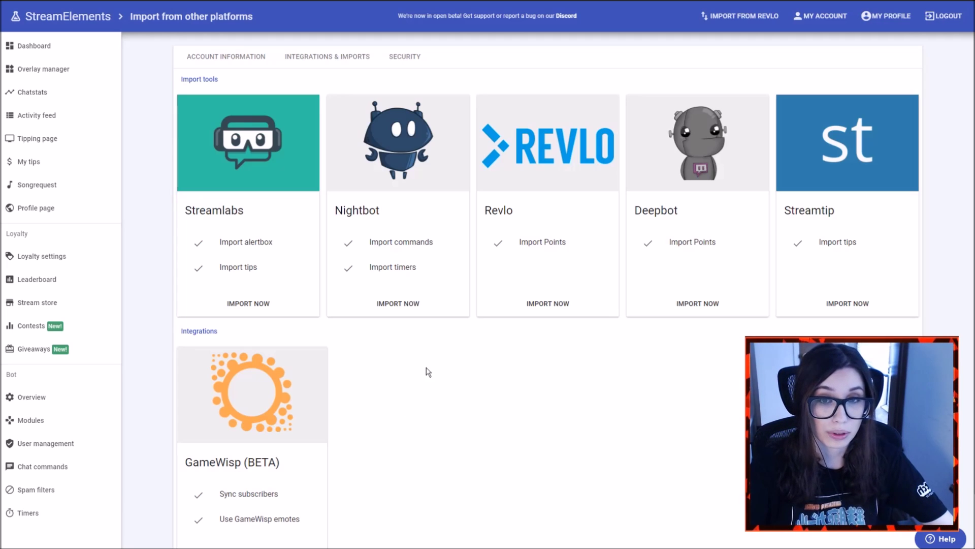
- Allow Nightbot access and import both its commands and timers
{"action": "left_click", "coordinate": [417, 316]}
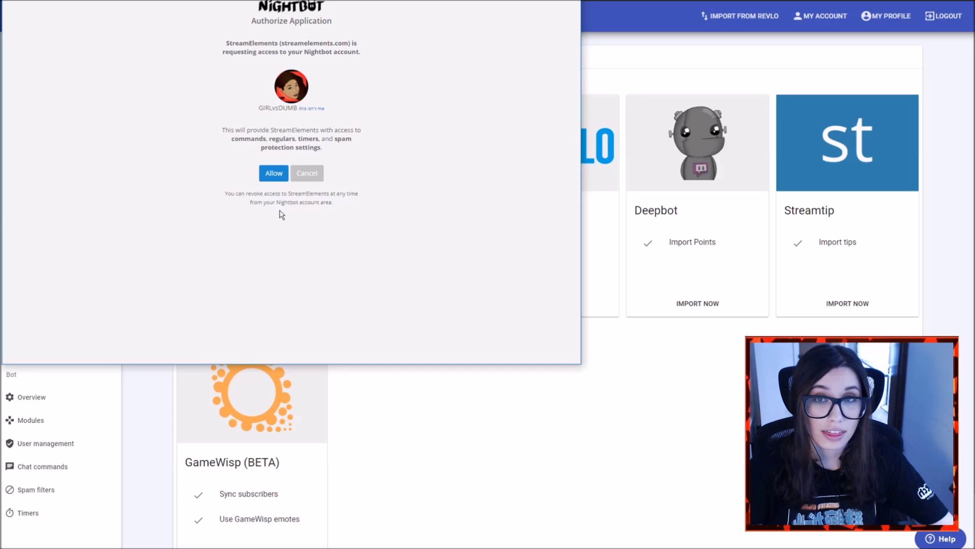
{"action": "left_click", "coordinate": [275, 175]}
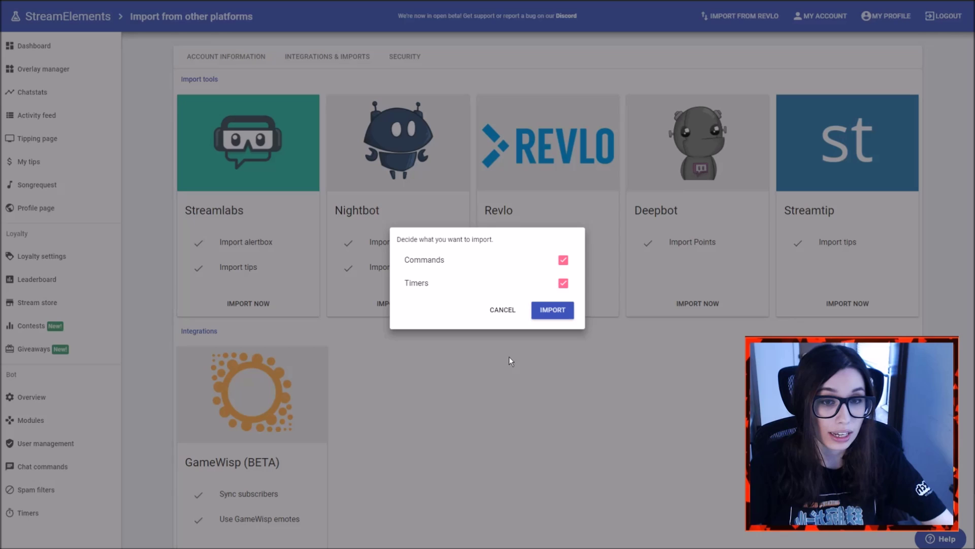
{"action": "left_click", "coordinate": [563, 313]}
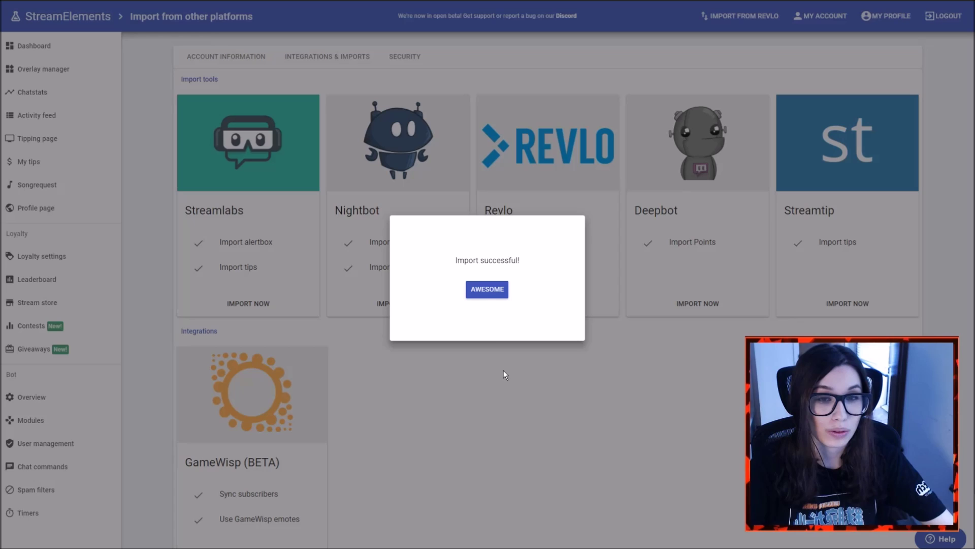
{"action": "left_click", "coordinate": [488, 289]}
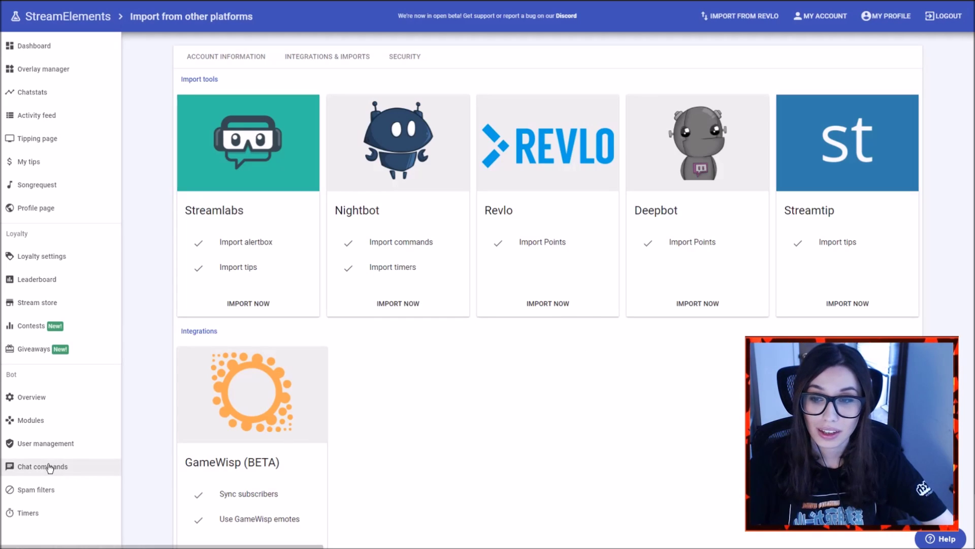
- Review the imported Nightbot chat commands and timers from the sidebar
{"action": "left_click", "coordinate": [72, 467]}
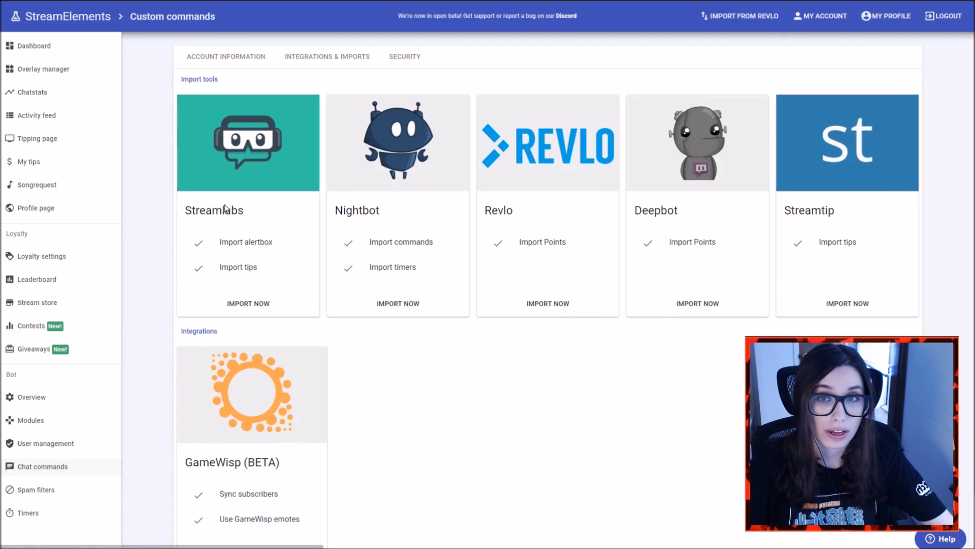
{"action": "left_click", "coordinate": [67, 512]}
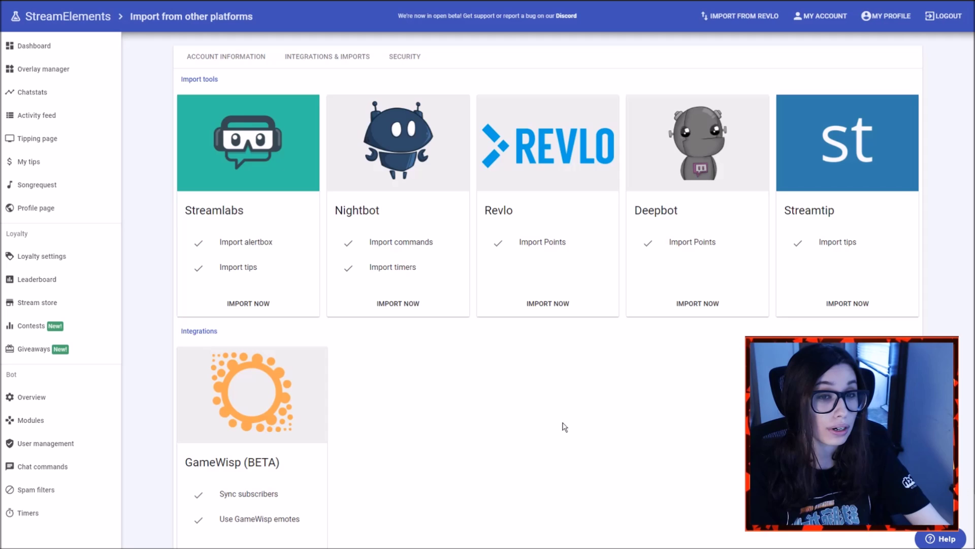
{"action": "left_click", "coordinate": [576, 307]}
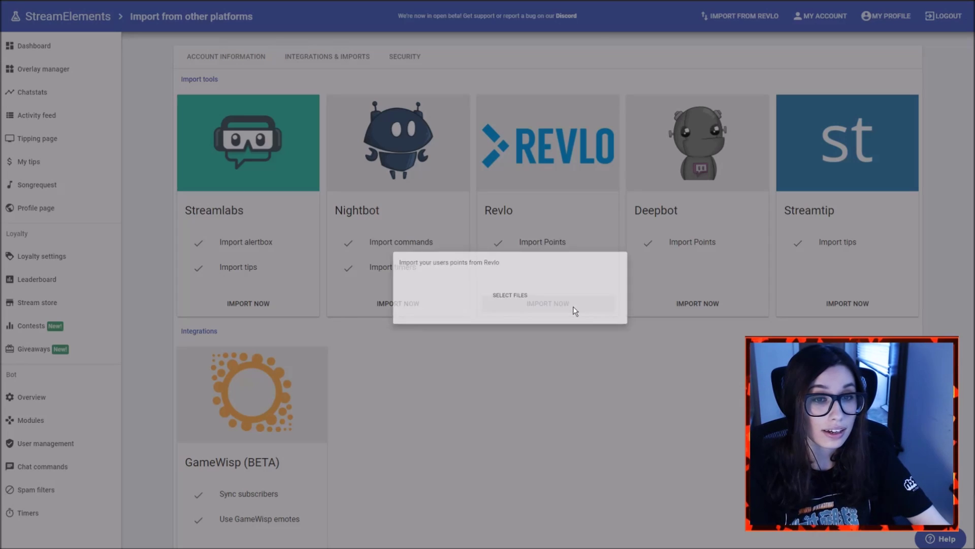
{"action": "left_click", "coordinate": [498, 288]}
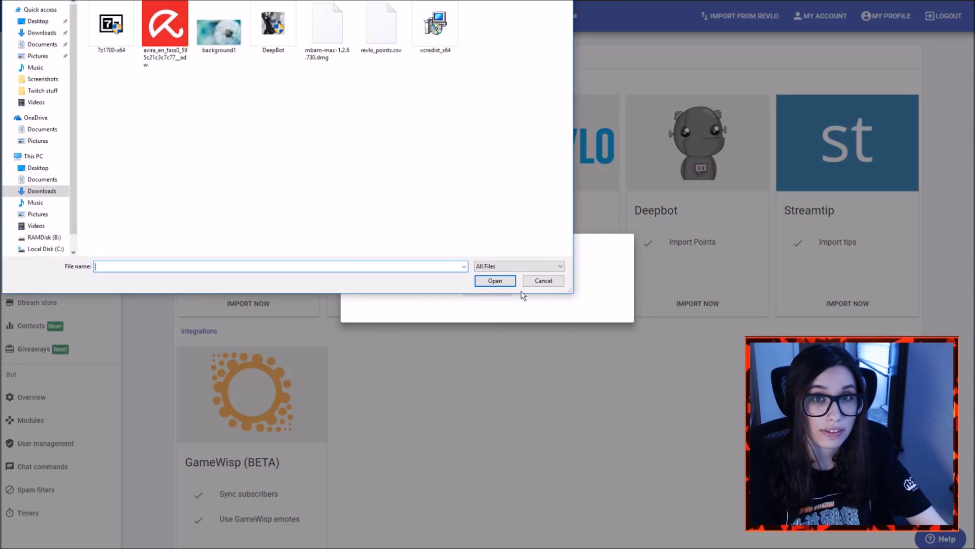
{"action": "left_click", "coordinate": [381, 36]}
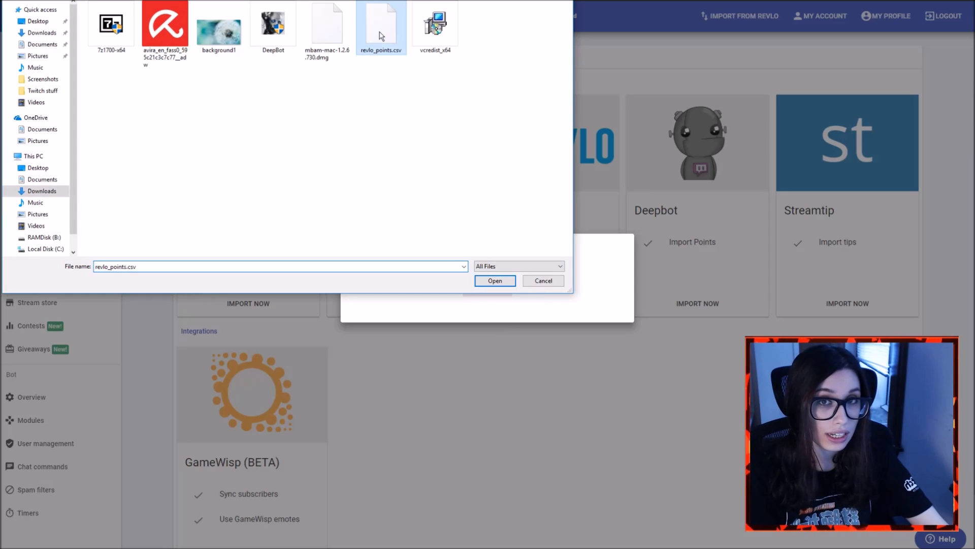
{"action": "left_click", "coordinate": [505, 286]}
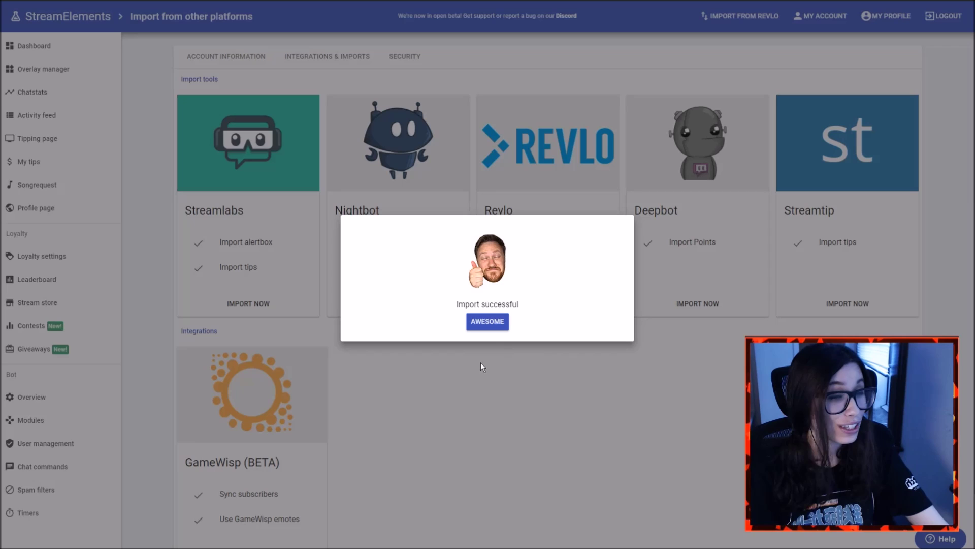
{"action": "left_click", "coordinate": [489, 325]}
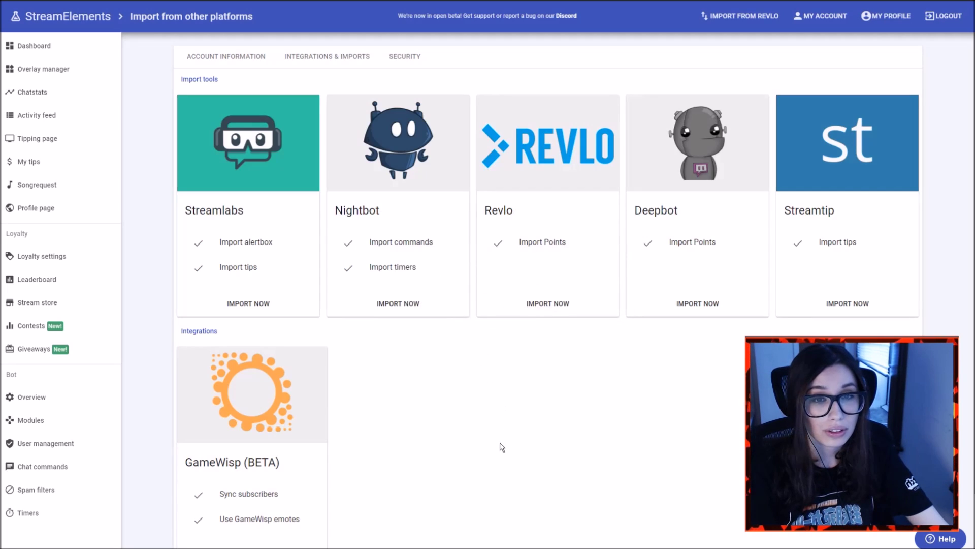
{"action": "scroll", "coordinate": [571, 401], "scroll_direction": "down", "scroll_amount": 2}
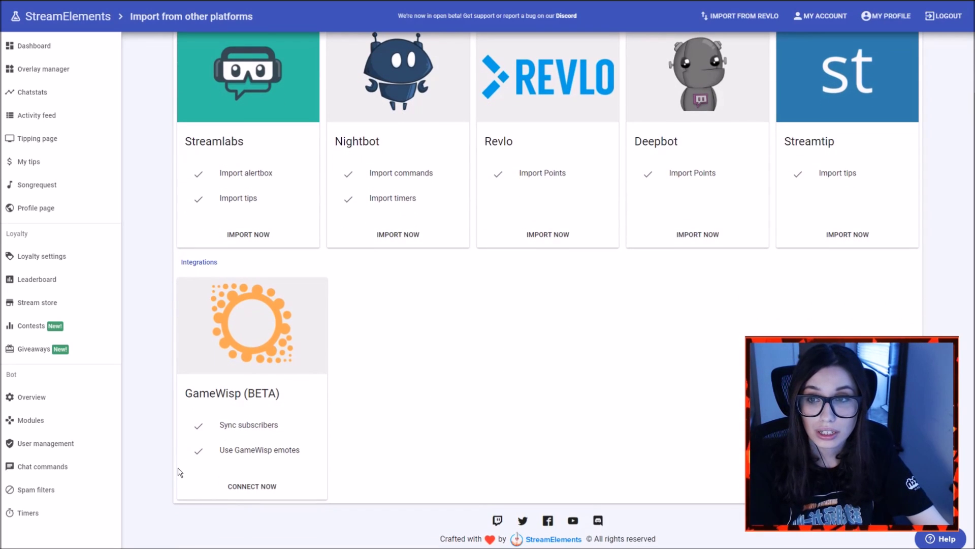
{"action": "left_click", "coordinate": [52, 280]}
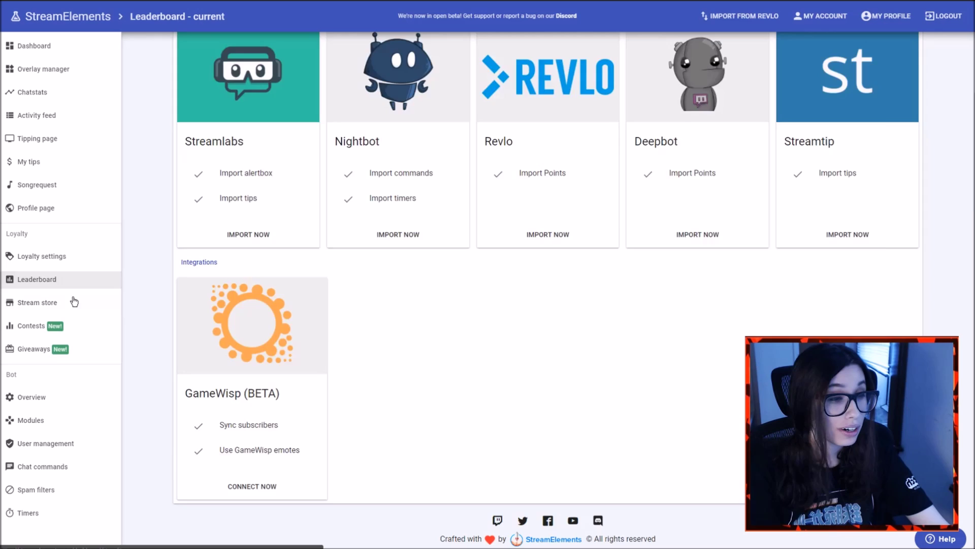
{"action": "scroll", "coordinate": [364, 311], "scroll_direction": "up", "scroll_amount": 5}
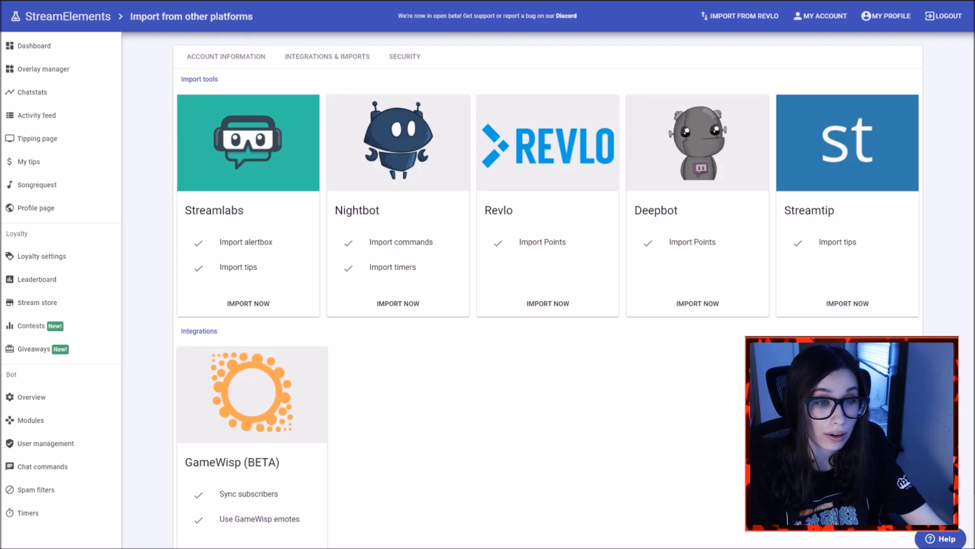
- Start the Deepbot points import to bring up the API secret prompt
{"action": "left_click", "coordinate": [732, 311]}
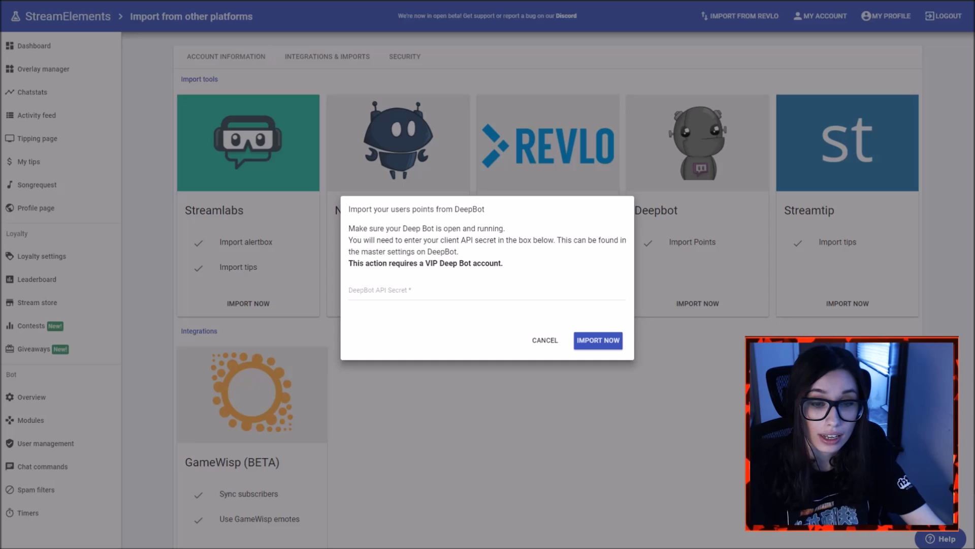
- Select the API Secret in Deep Bot's Master Settings, then return to StreamElements
{"action": "key", "text": "alt+Tab"}
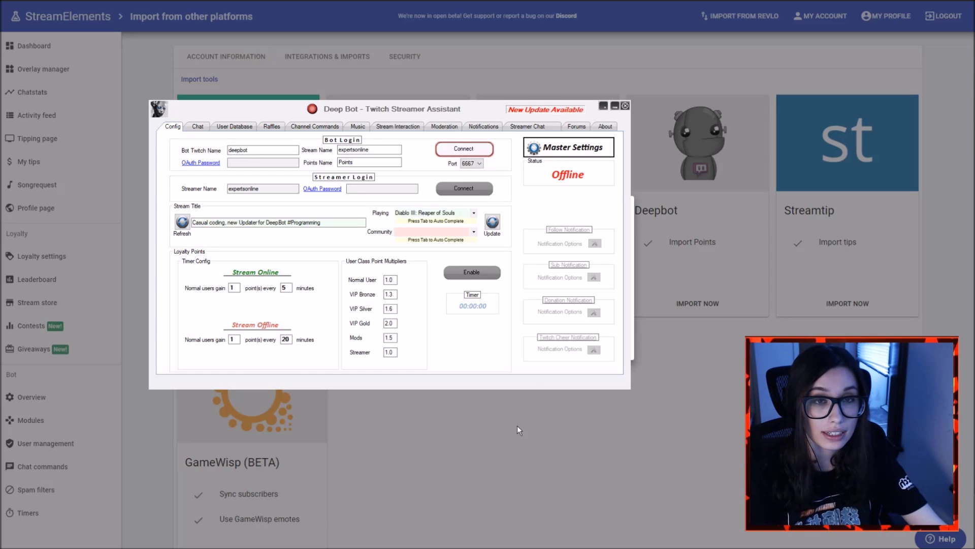
{"action": "left_click", "coordinate": [567, 155]}
{"action": "scroll", "coordinate": [468, 222], "scroll_direction": "down", "scroll_amount": 9}
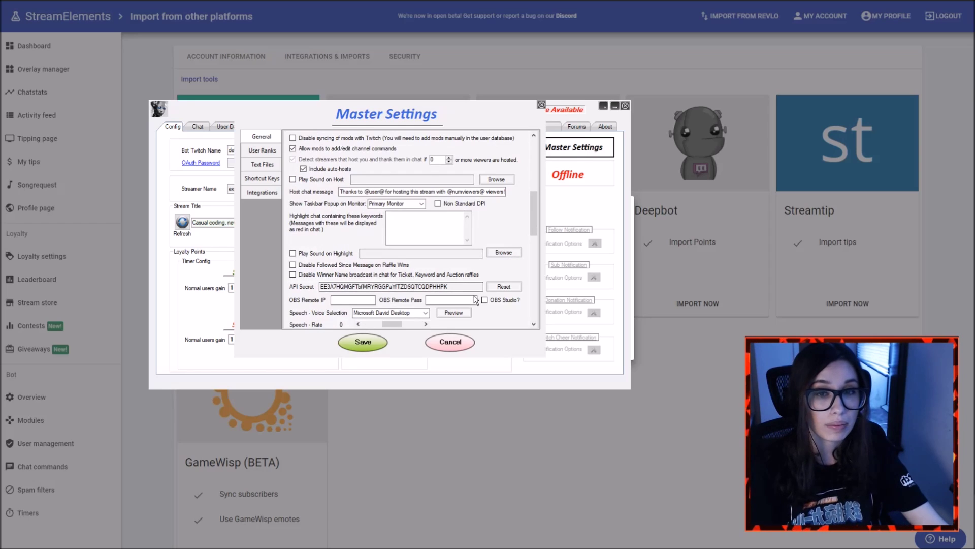
{"action": "double_click", "coordinate": [463, 289]}
{"action": "key", "text": "ctrl+c"}
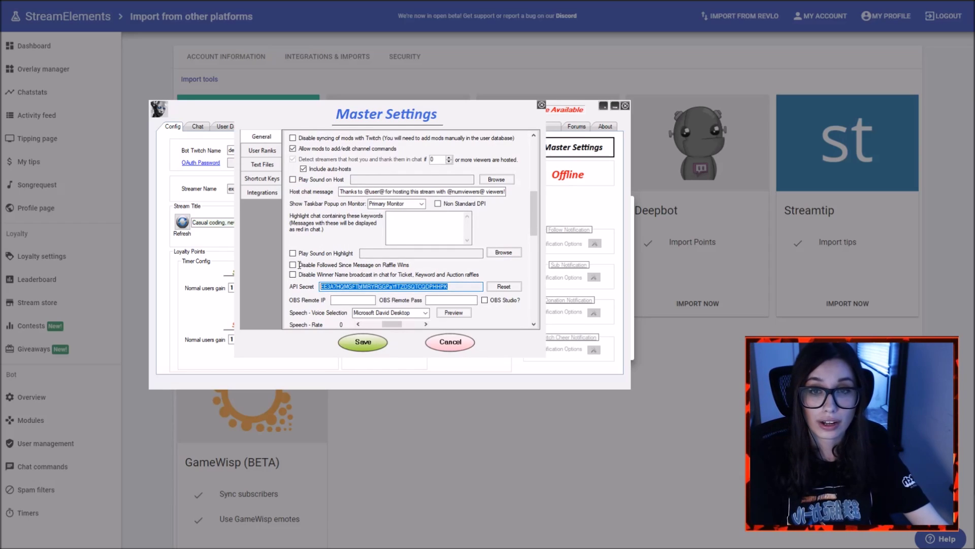
{"action": "left_click", "coordinate": [684, 431]}
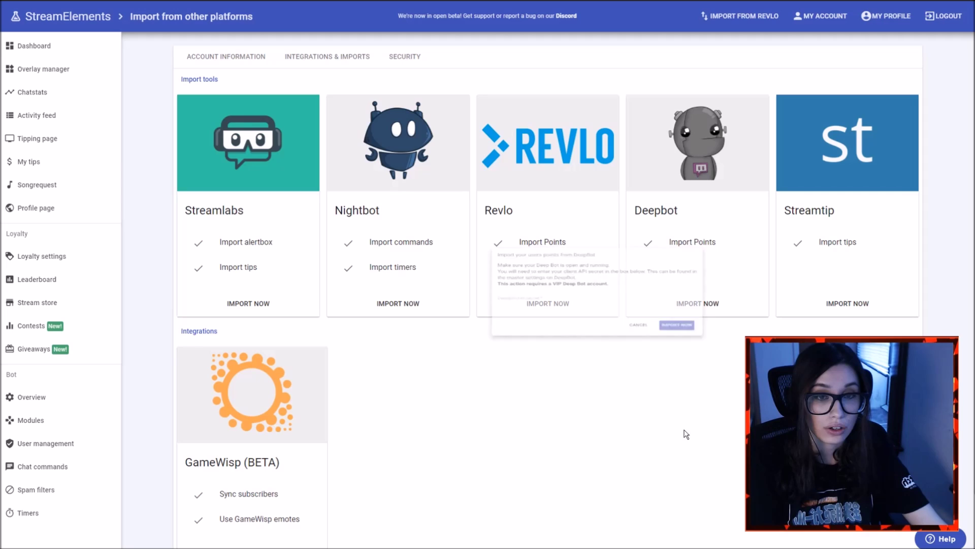
- Paste the DeepBot API secret into the import dialog and submit the points import
{"action": "left_click", "coordinate": [705, 305]}
{"action": "left_click", "coordinate": [476, 295]}
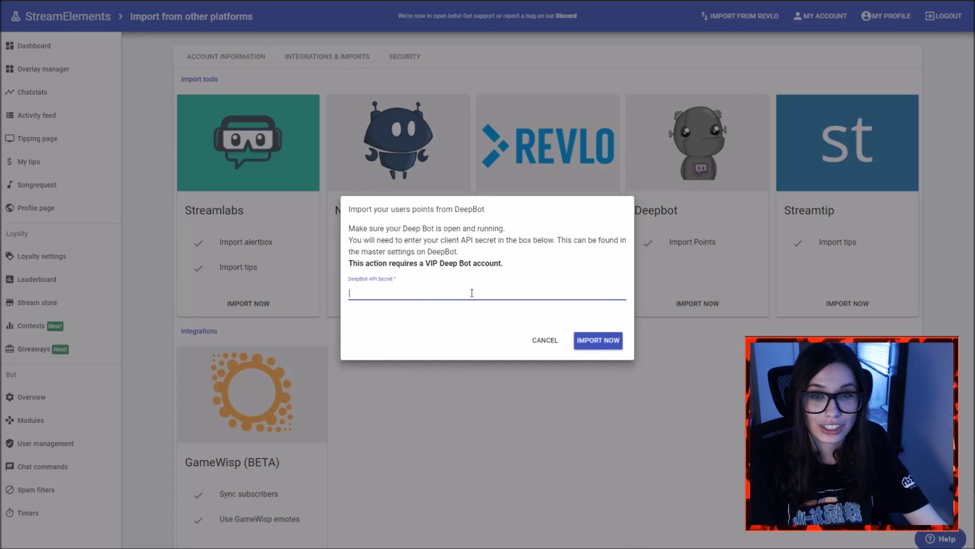
{"action": "key", "text": "ctrl+v"}
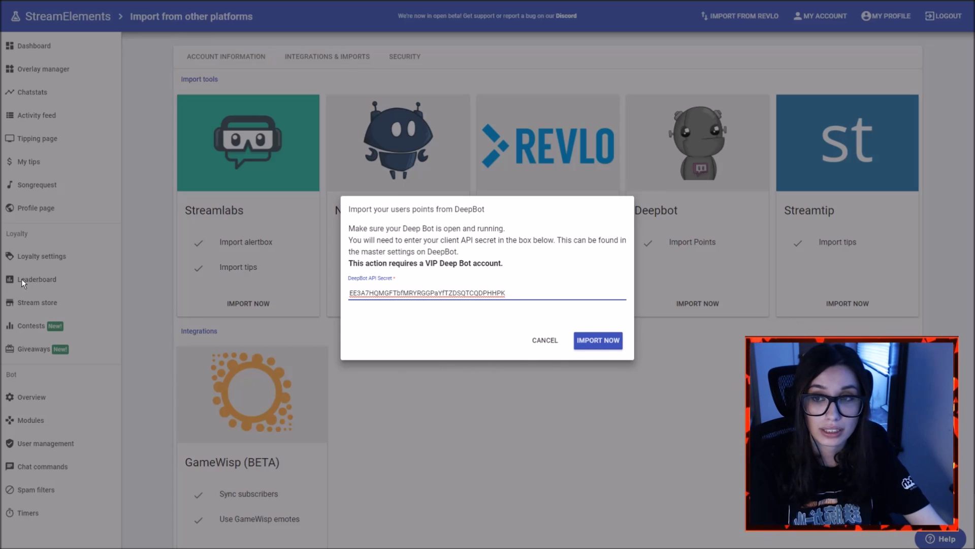
{"action": "left_click", "coordinate": [506, 426]}
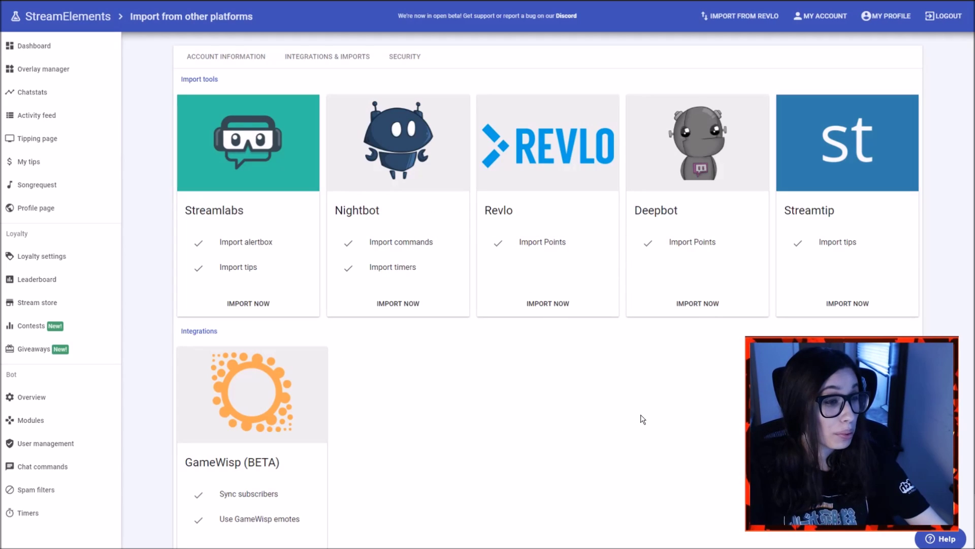
- Import Streamtip tips via Twitch sign-in, verify them under My Tips, and return
{"action": "left_click", "coordinate": [850, 305]}
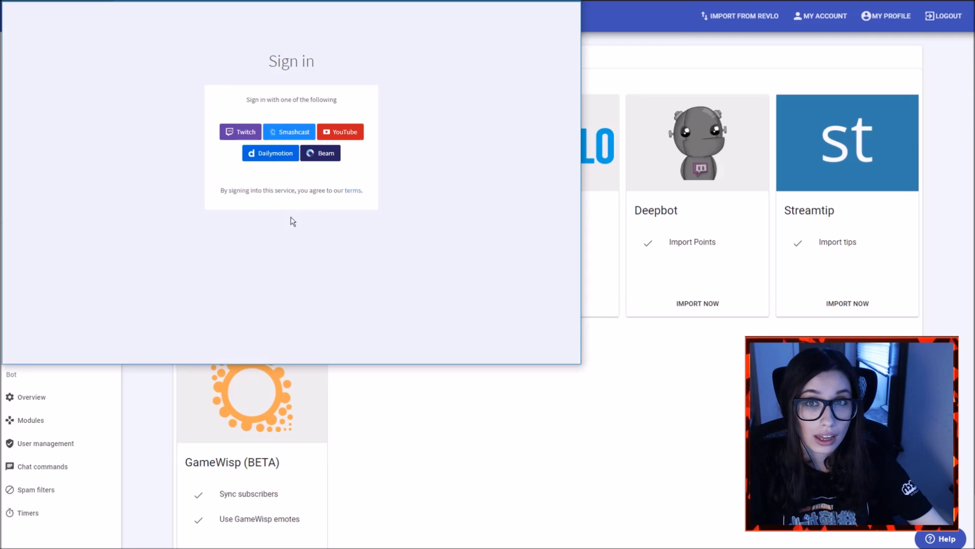
{"action": "left_click", "coordinate": [224, 134]}
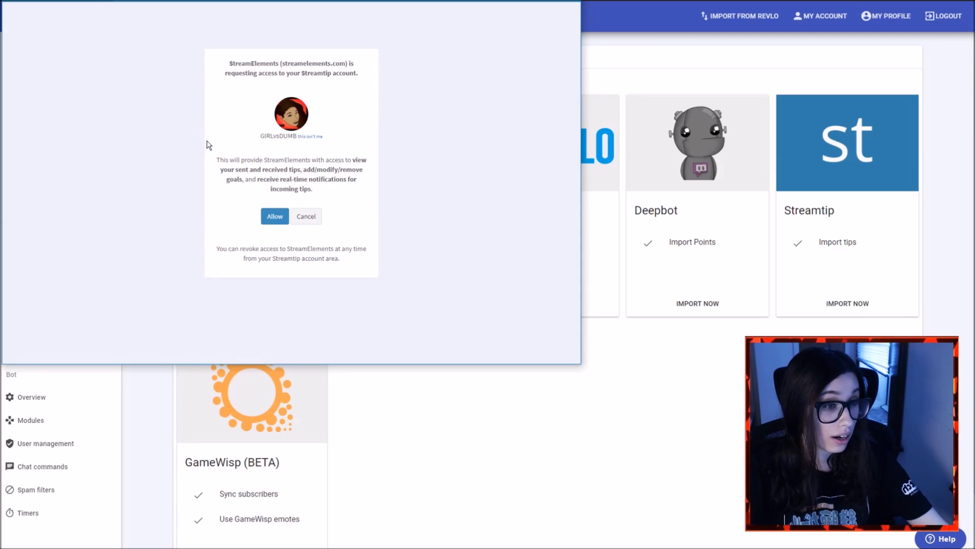
{"action": "left_click", "coordinate": [275, 216]}
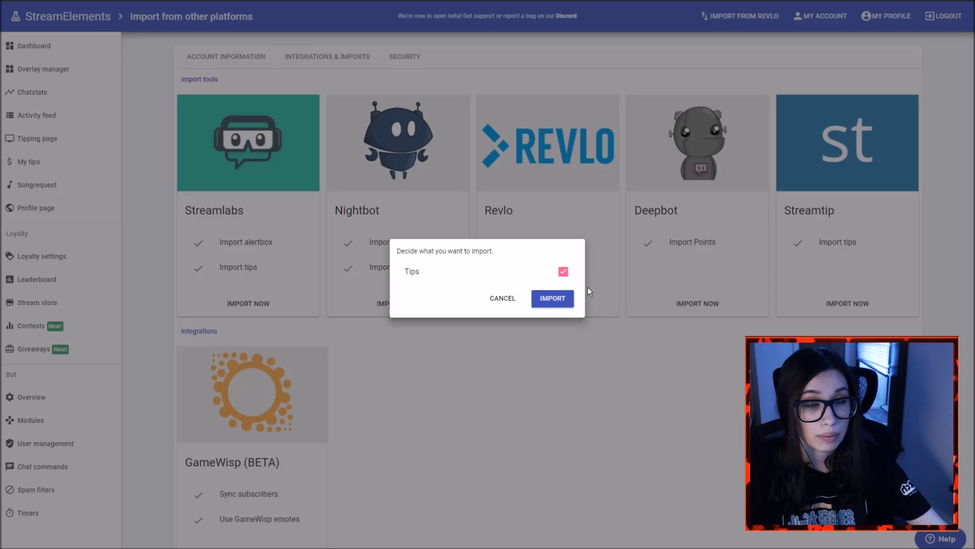
{"action": "left_click", "coordinate": [554, 299]}
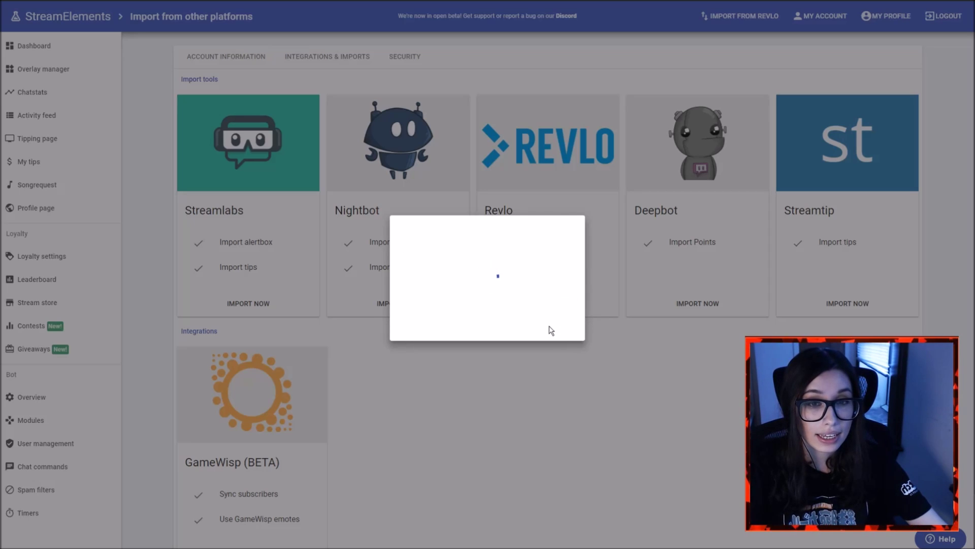
{"action": "left_click", "coordinate": [473, 292]}
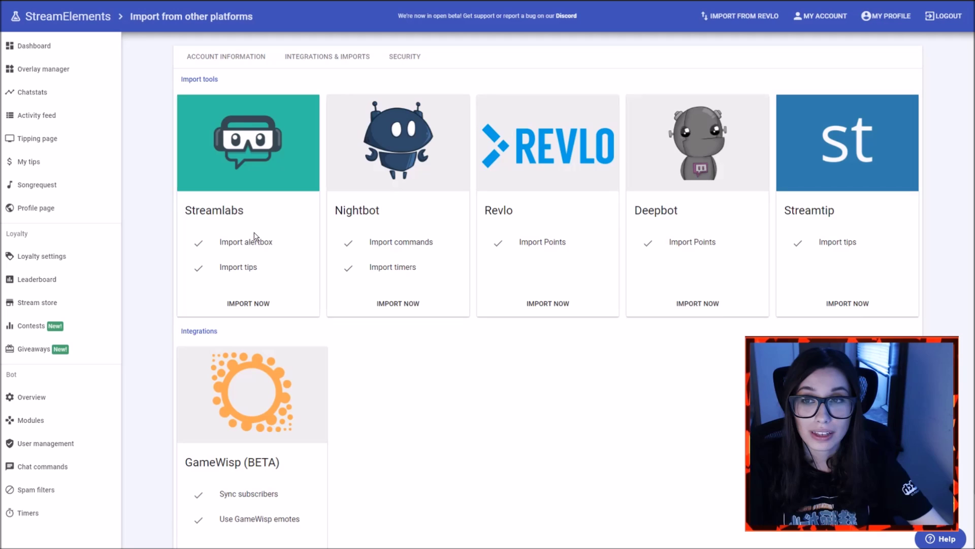
{"action": "left_click", "coordinate": [35, 167]}
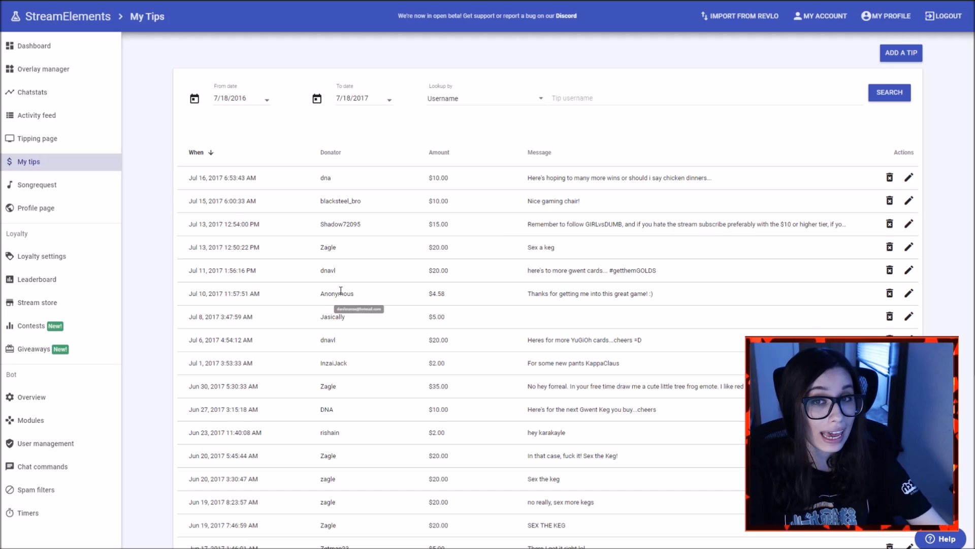
{"action": "left_click", "coordinate": [741, 16]}
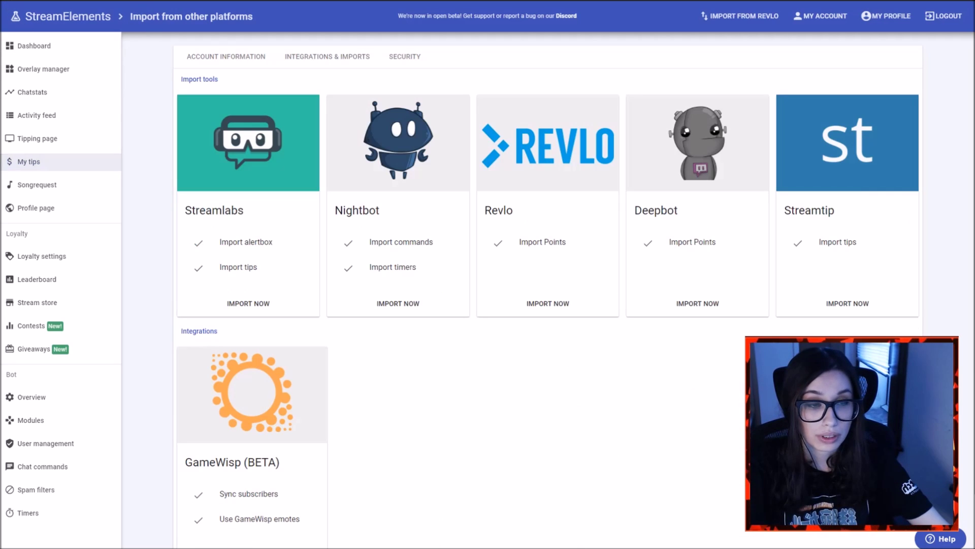
- Connect GameWisp by accepting its read-only access request
{"action": "scroll", "coordinate": [470, 244], "scroll_direction": "down", "scroll_amount": 3}
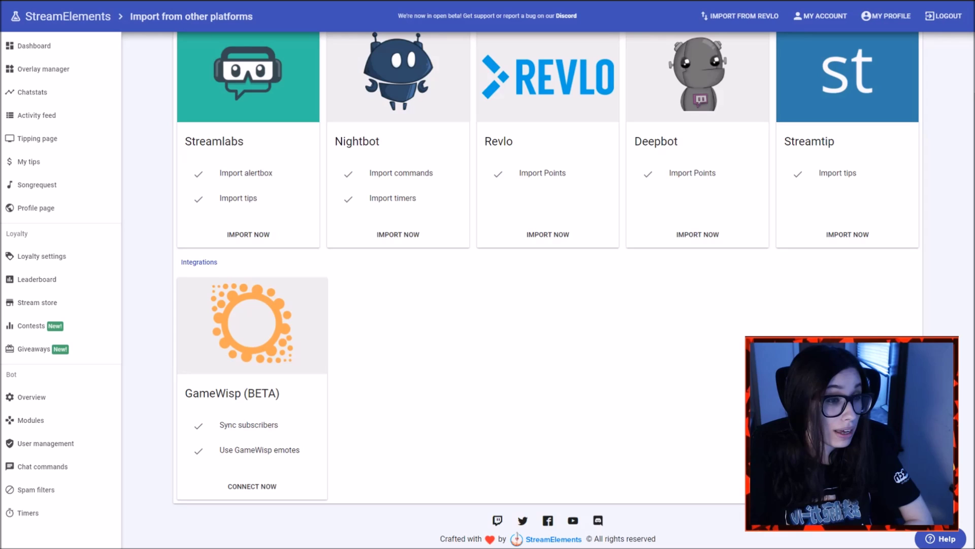
{"action": "left_click", "coordinate": [277, 489]}
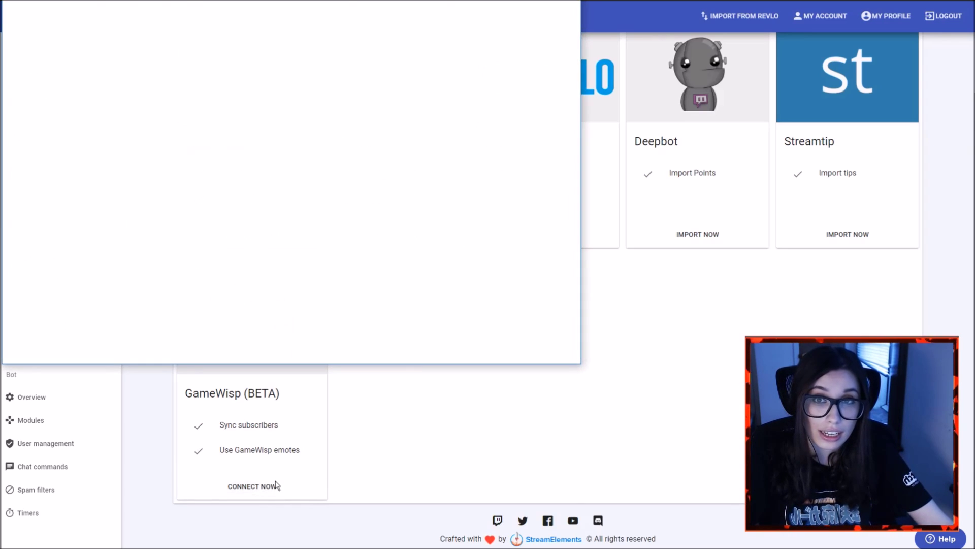
{"action": "scroll", "coordinate": [399, 172], "scroll_direction": "down", "scroll_amount": 1}
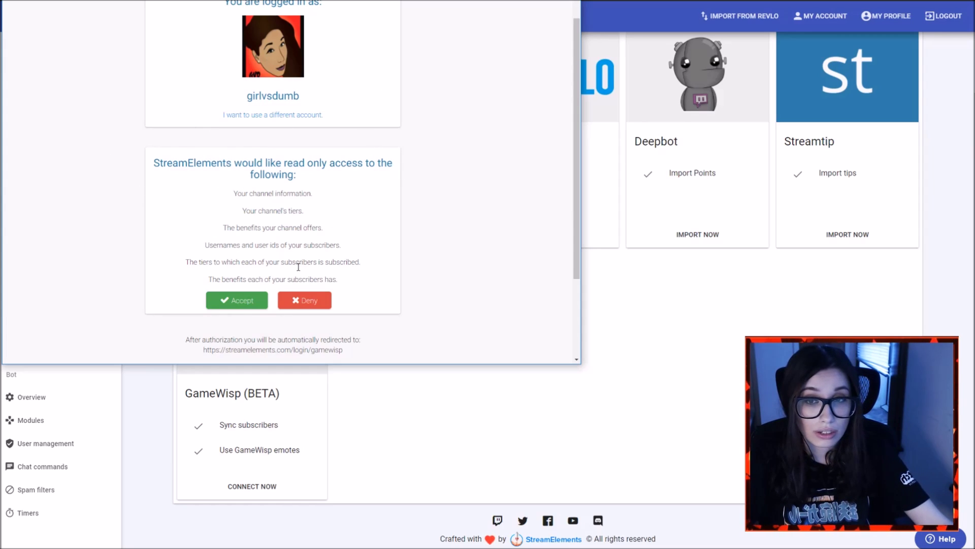
{"action": "left_click", "coordinate": [229, 302]}
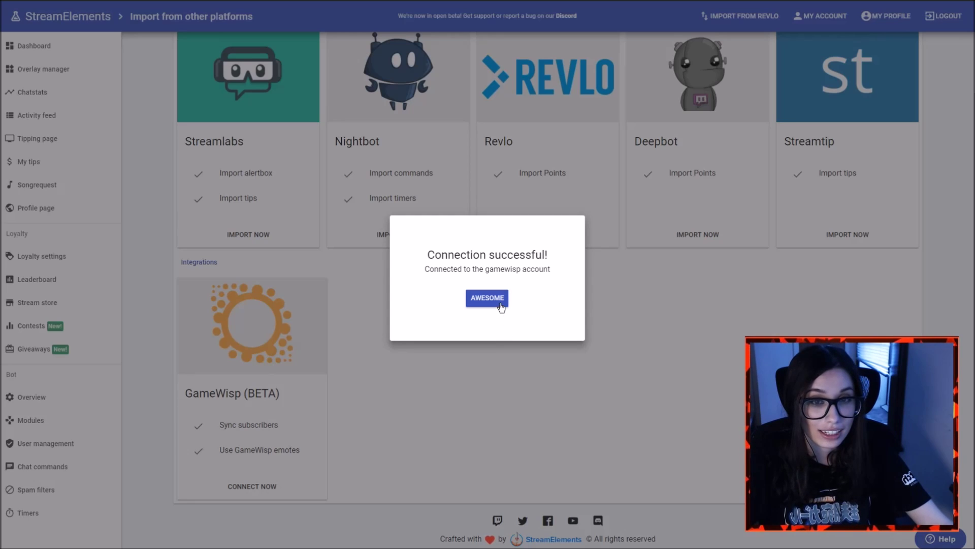
{"action": "left_click", "coordinate": [501, 305]}
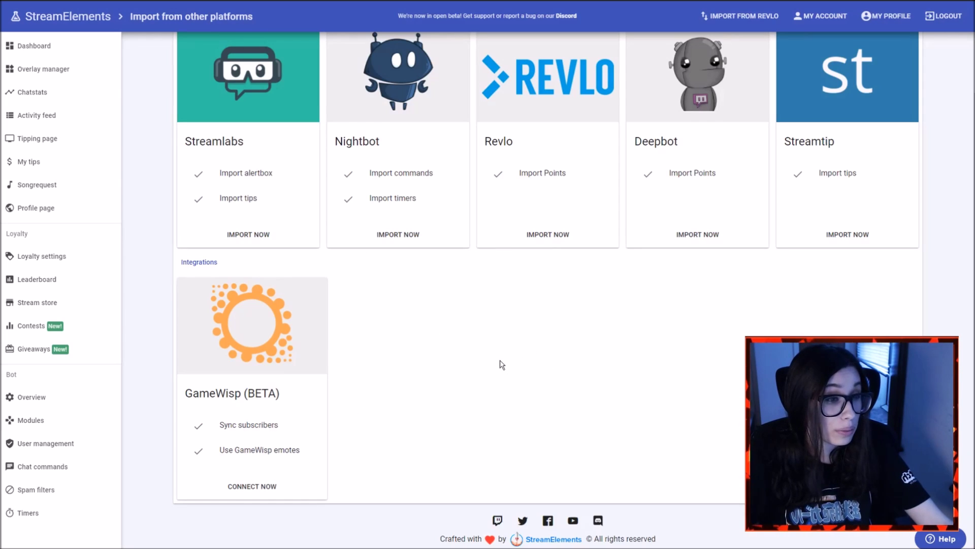